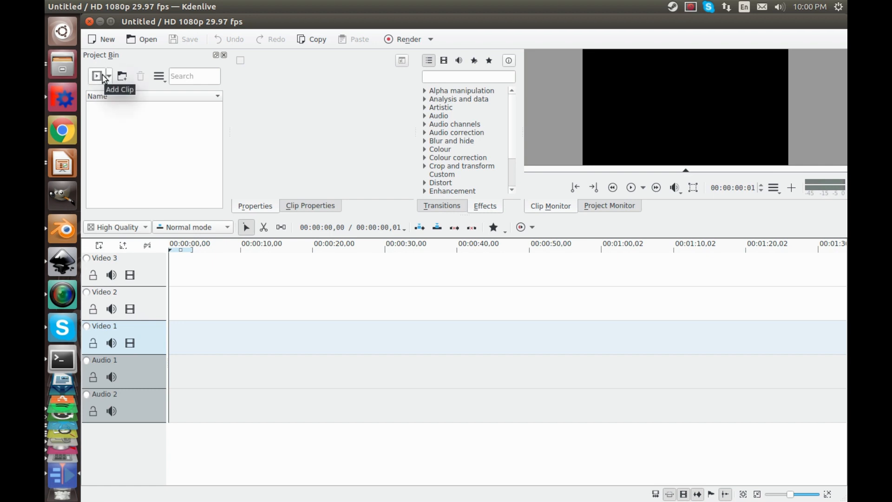
Step: Open the render settings, select the MP4-H265 (HEVC) format and close the dialog without rendering
click(402, 46)
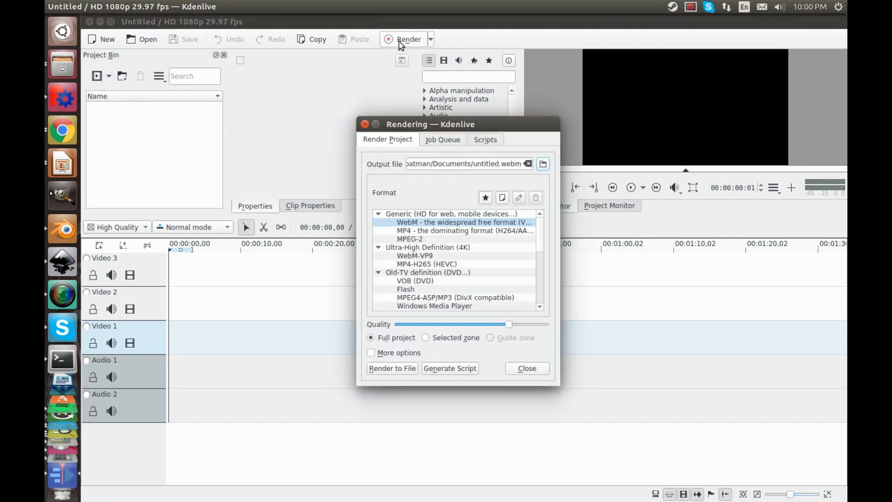
click(409, 264)
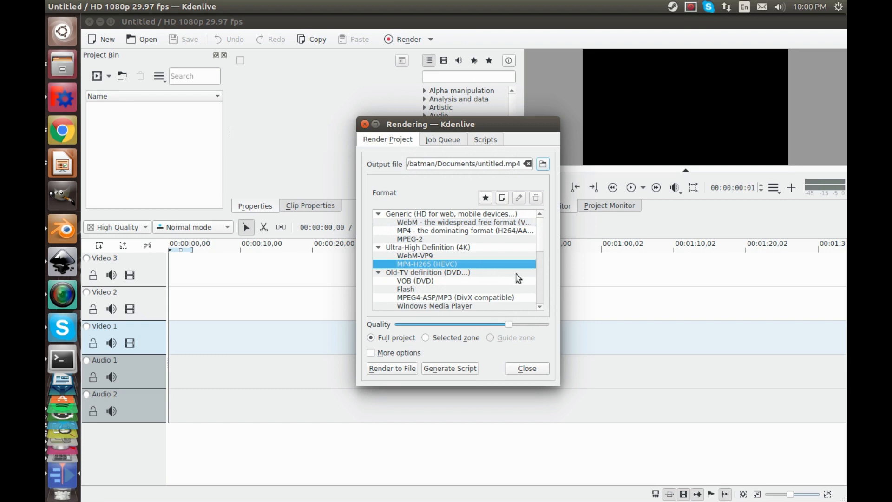
click(635, 320)
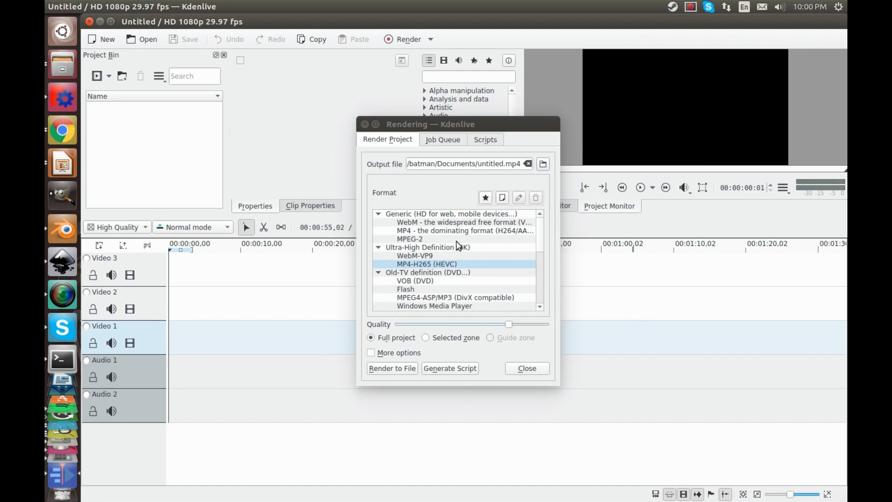
click(366, 125)
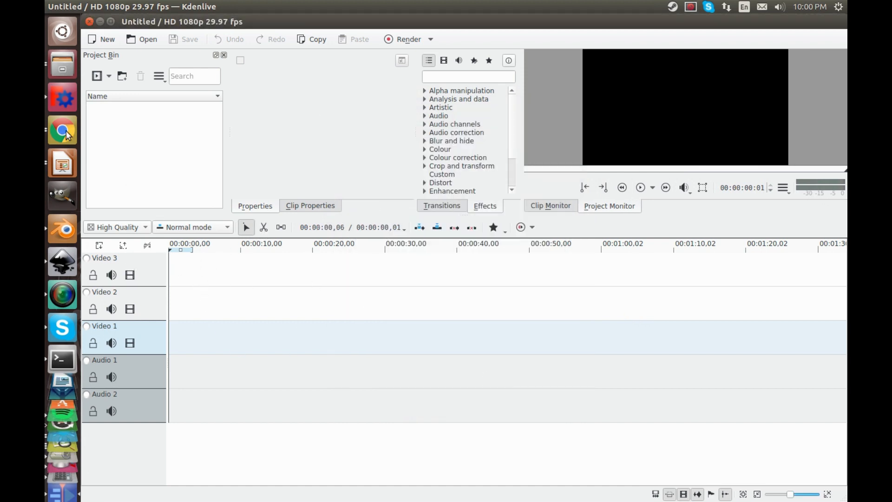
click(96, 79)
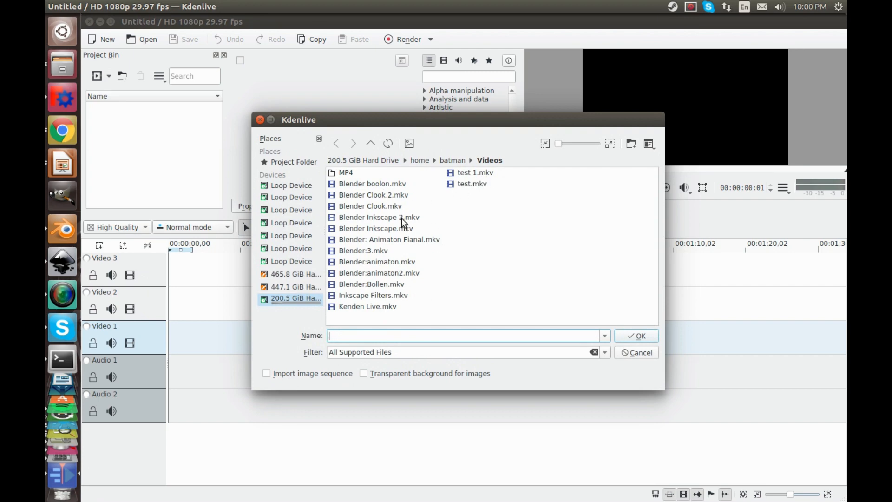
double_click(400, 185)
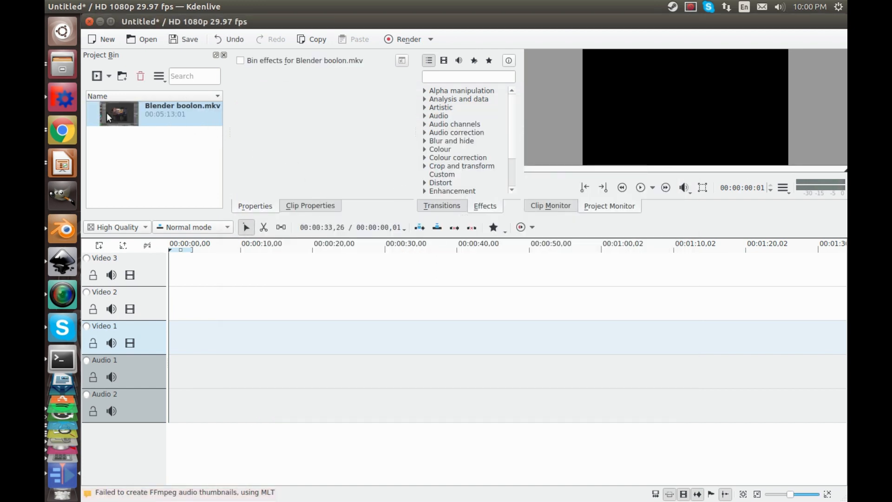
click(155, 118)
key(Delete)
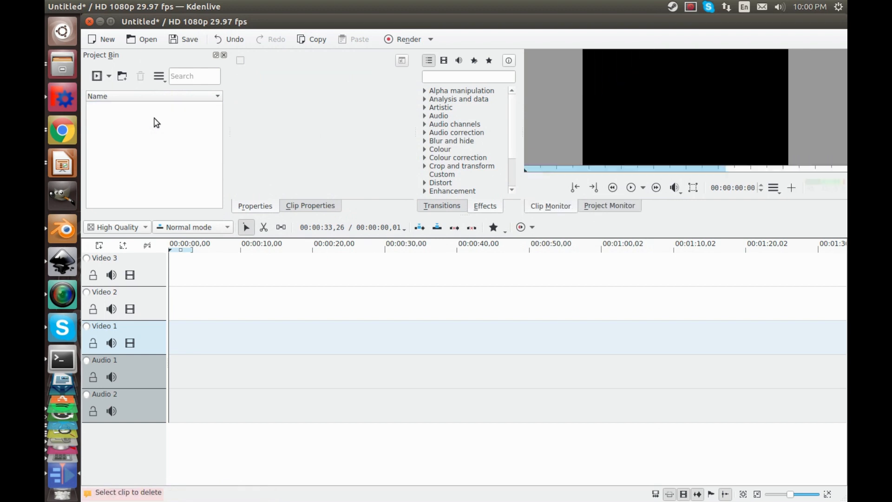
Step: Import Blender Inkscape.mkv into the project bin and place it at the start of the Video 1 track
click(97, 77)
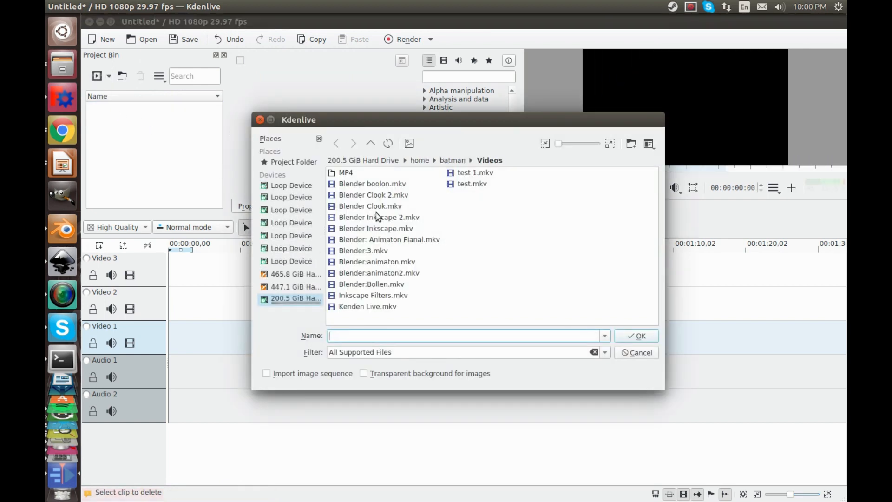
double_click(400, 229)
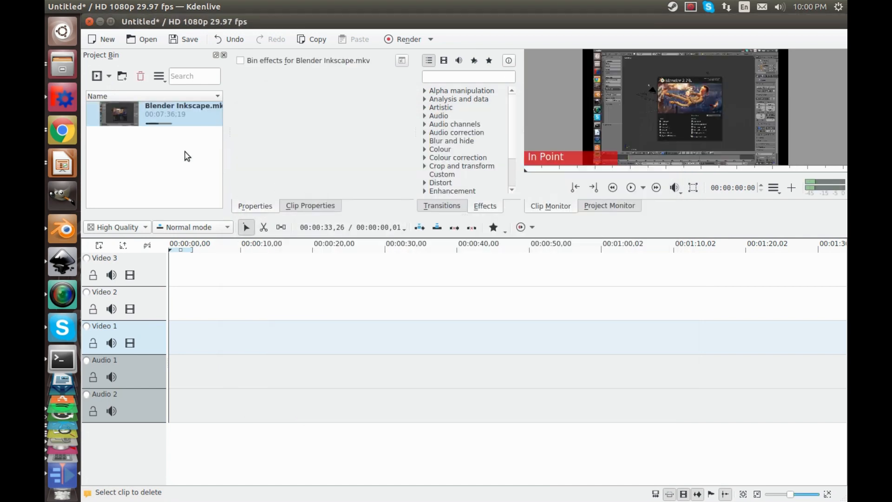
drag(156, 133, 168, 326)
drag(124, 115, 170, 333)
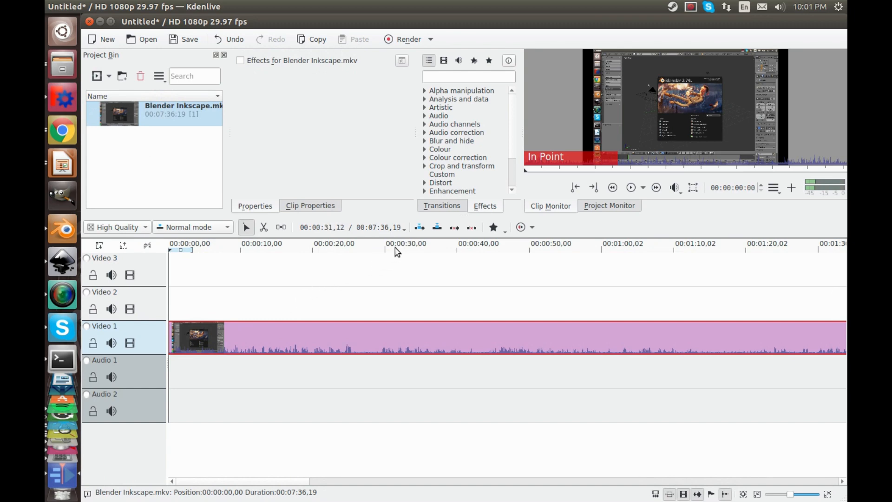
Step: Cut out the section of the Video 1 clip between about 00:00:23 and 00:00:31 and close the gap
click(255, 275)
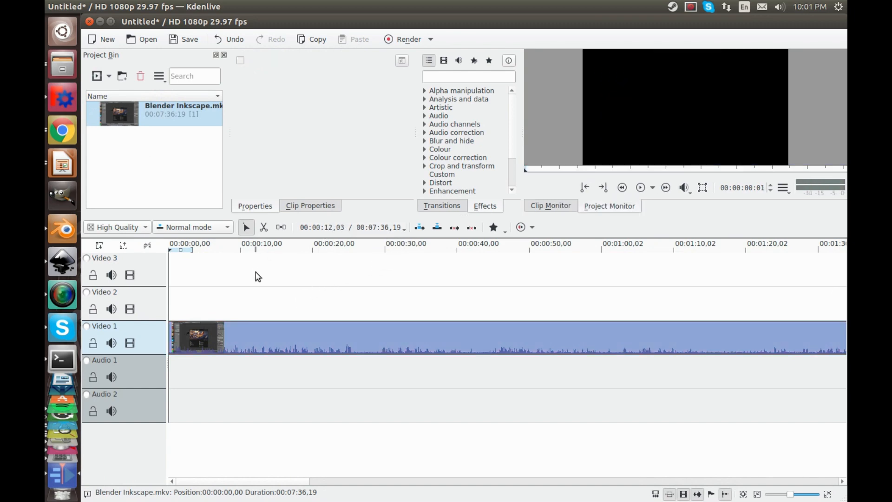
click(263, 227)
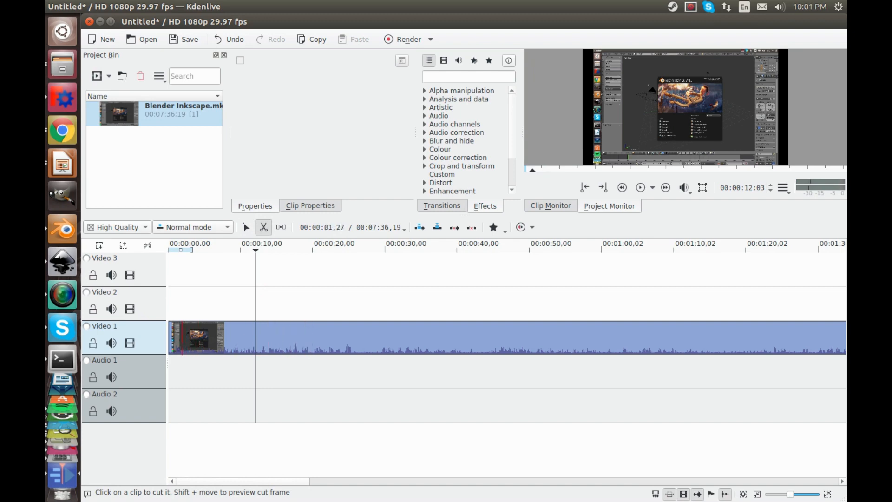
click(391, 341)
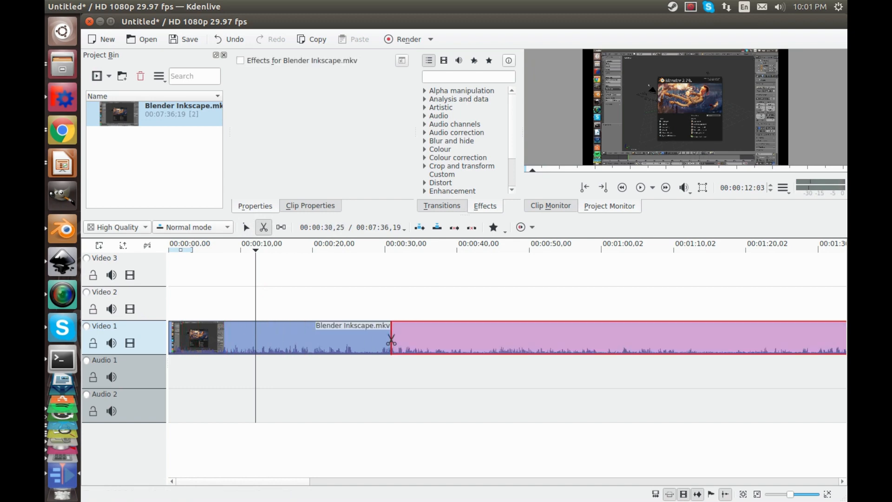
click(339, 341)
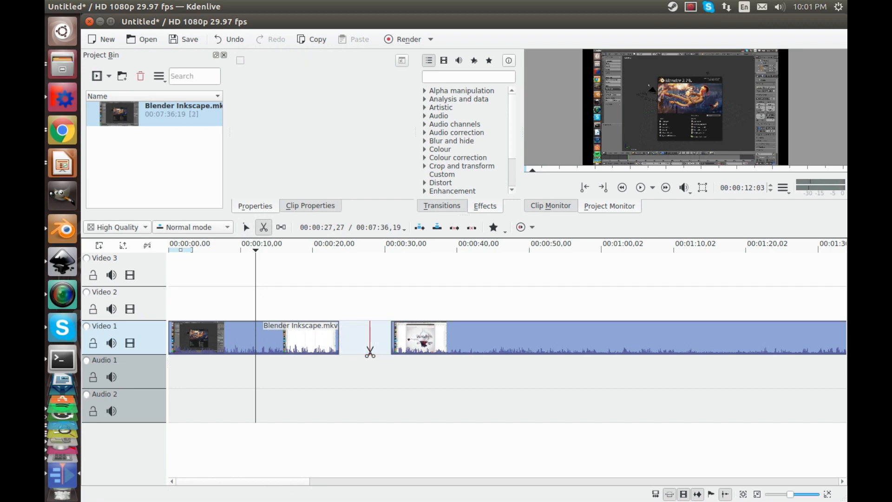
click(246, 227)
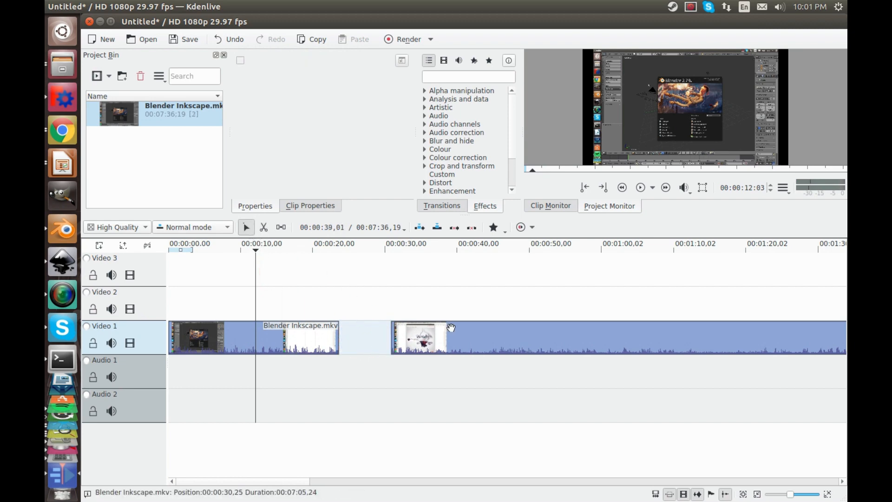
drag(450, 327, 398, 327)
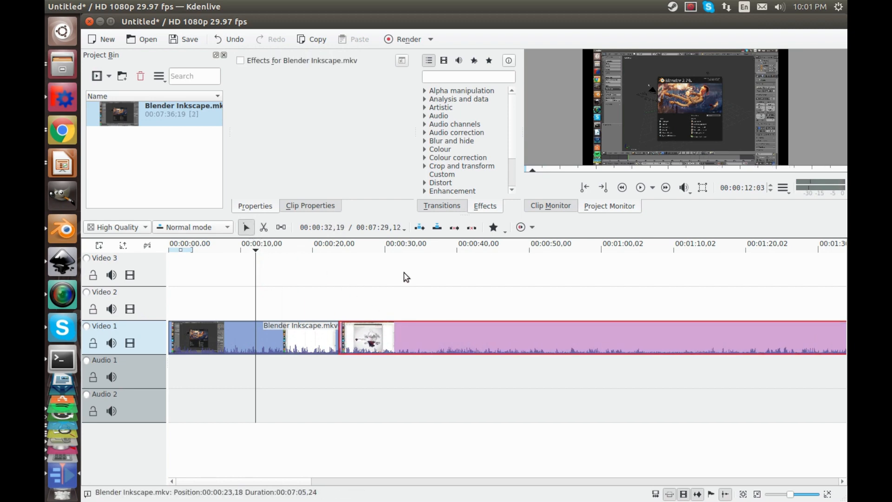
Step: Play back the join between the two clip pieces and look over the rest of the timeline
click(325, 298)
click(640, 189)
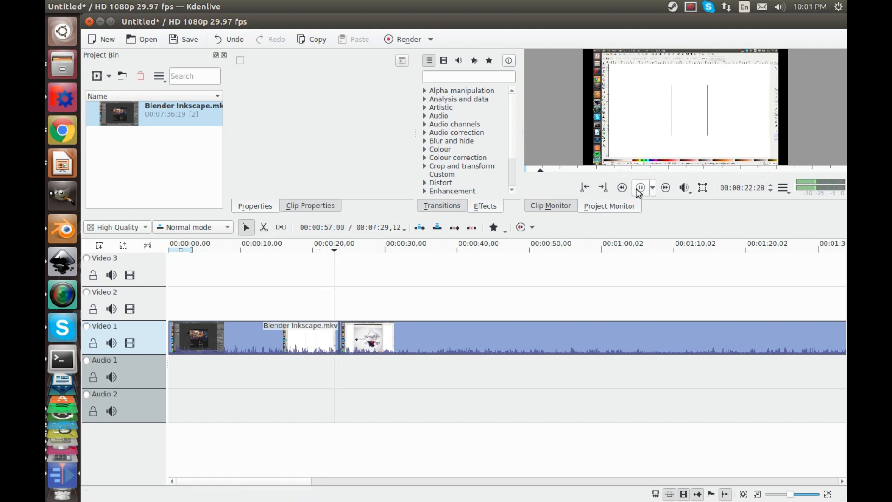
click(640, 188)
scroll(613, 264, down, 5)
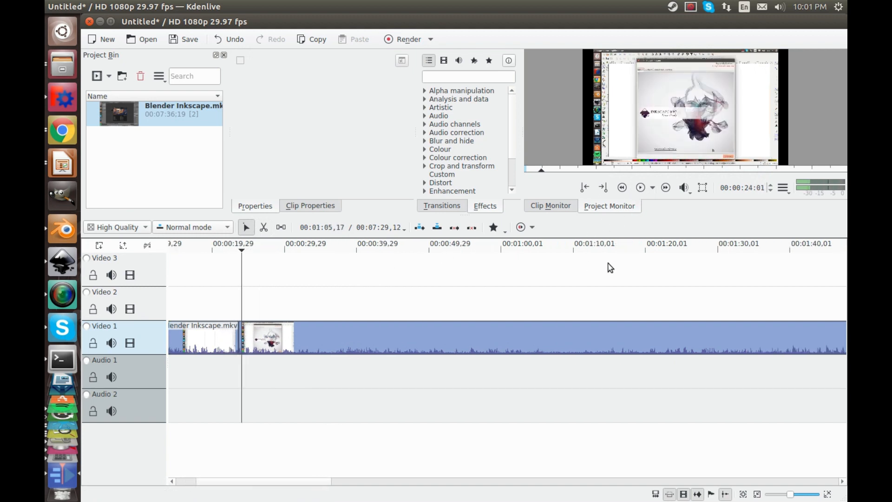
scroll(610, 267, down, 15)
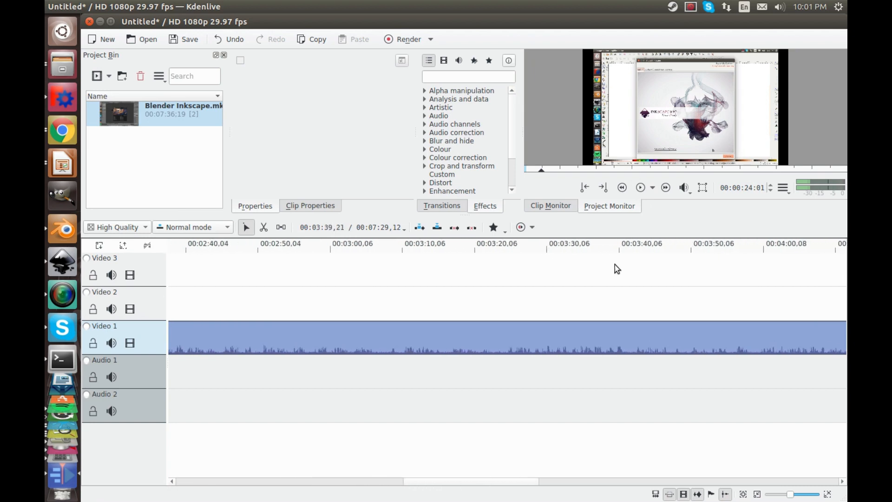
scroll(612, 260, up, 20)
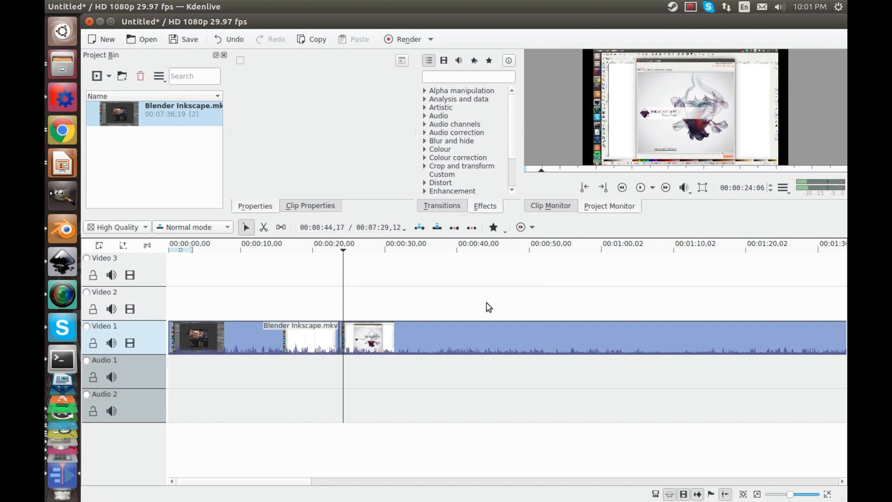
Step: Add the Motion effect Speed to the first clip piece on Video 1 and set it to 200%
click(284, 334)
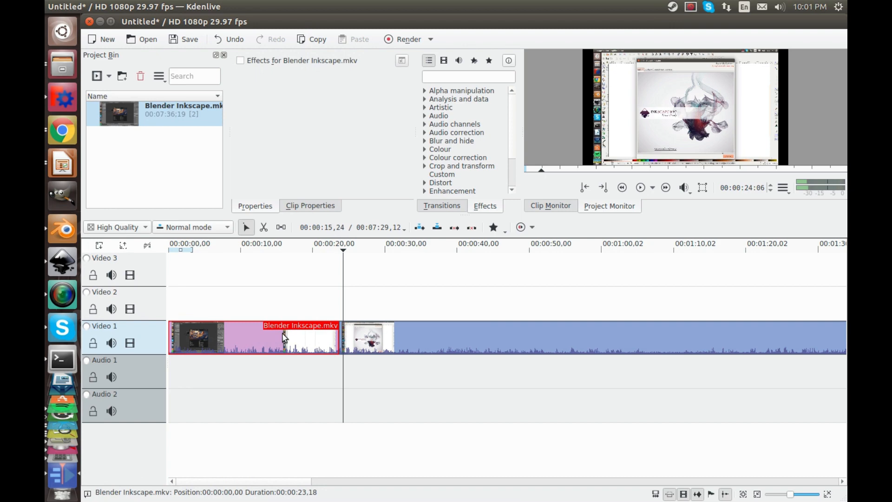
right_click(283, 334)
mouse_move(354, 322)
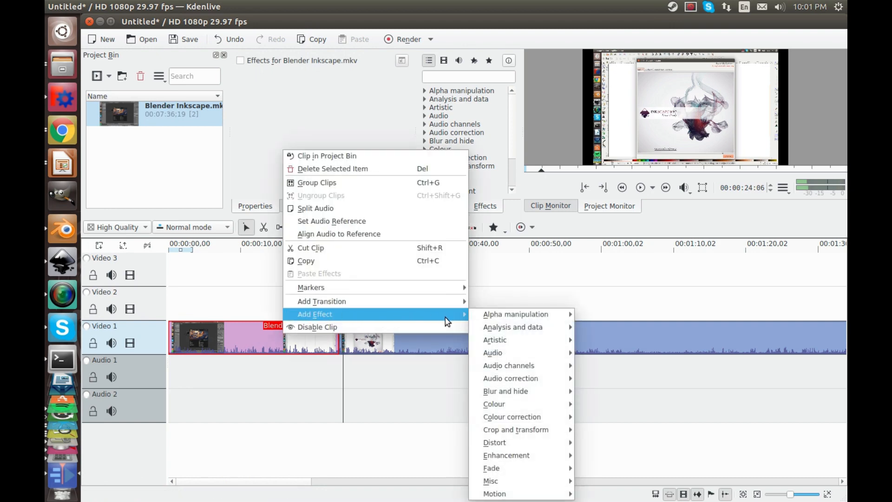
mouse_move(526, 497)
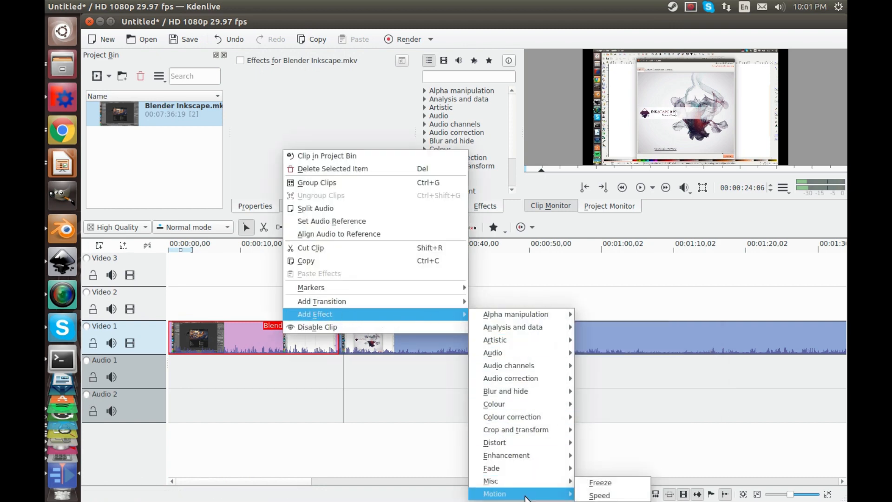
click(591, 495)
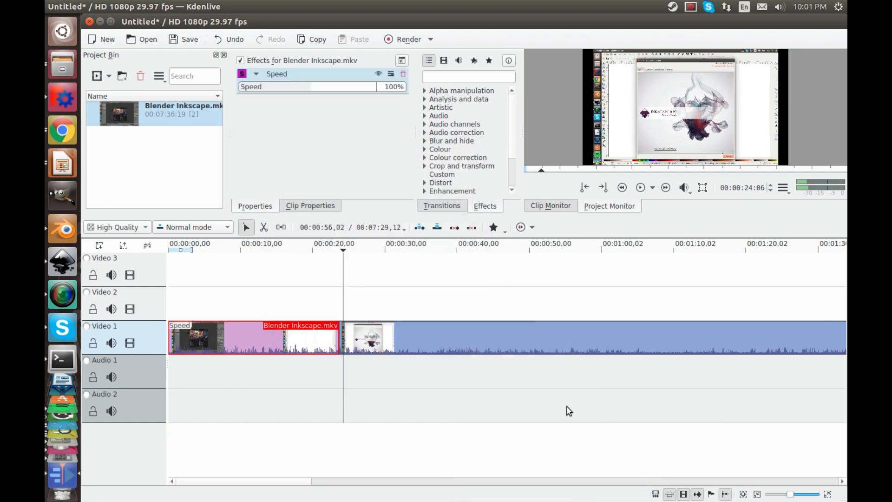
drag(397, 87, 366, 87)
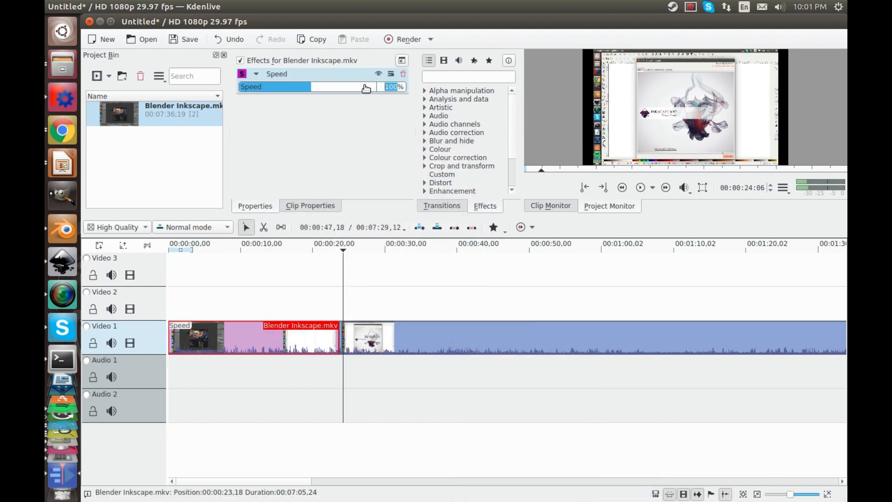
text(2)
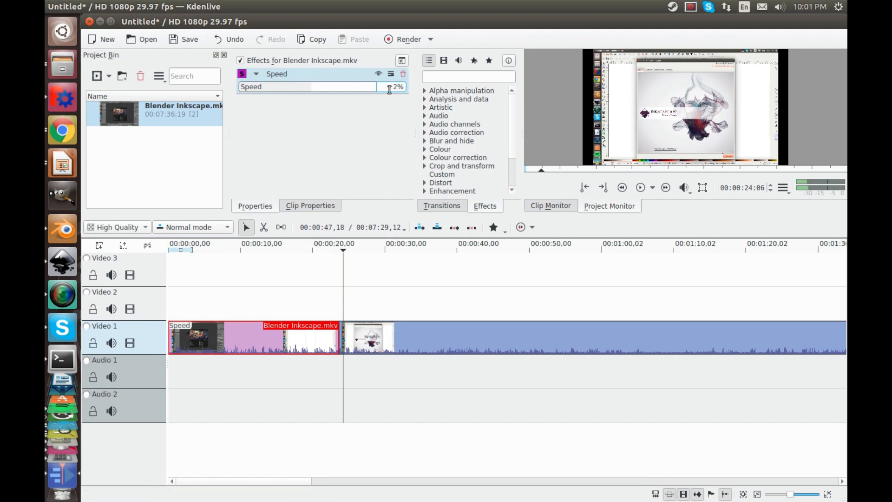
text(00)
key(Return)
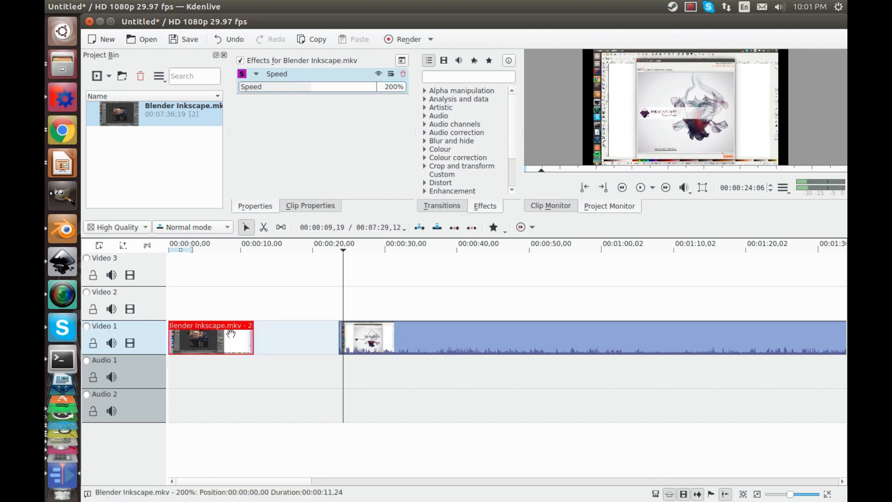
Step: Play the timeline from the start and move the second clip piece against the end of the sped-up first piece
mouse_move(202, 334)
mouse_down()
mouse_move(242, 334)
mouse_move(201, 334)
mouse_up()
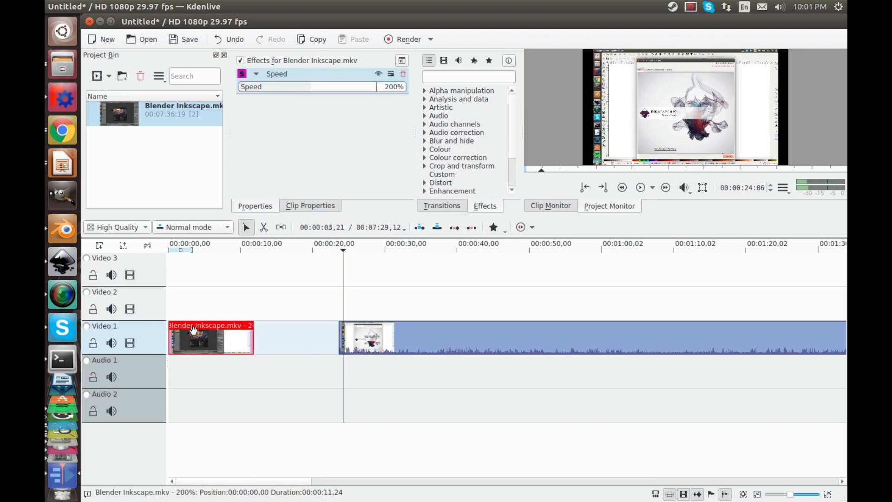
click(172, 311)
click(642, 188)
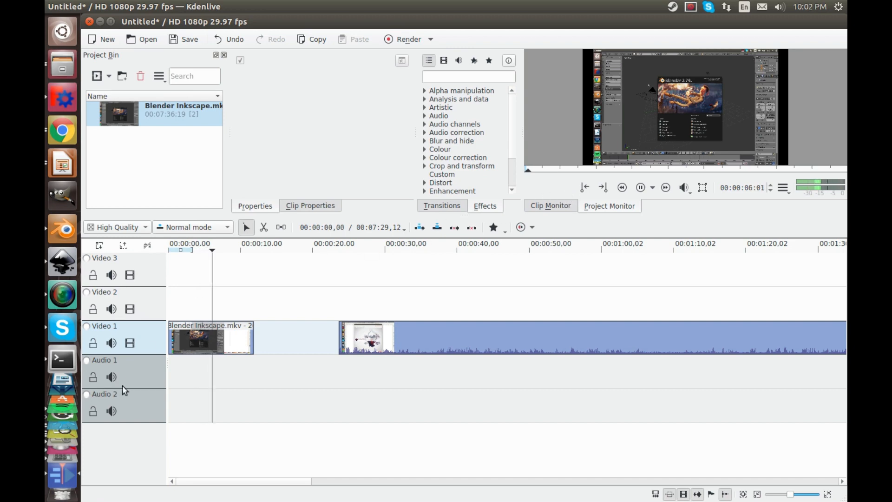
drag(452, 343, 354, 338)
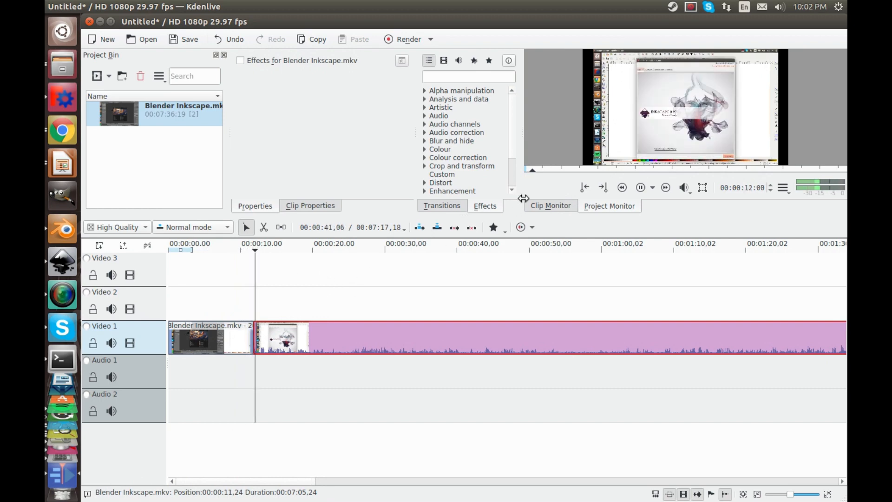
click(641, 187)
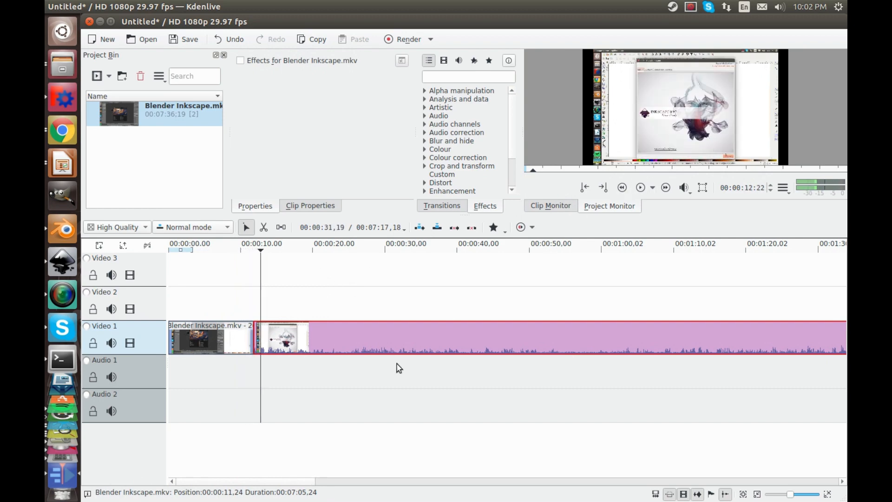
Step: Add the Motion effect Speed to the second clip piece on Video 1 and set it to 300%
right_click(371, 335)
mouse_move(411, 321)
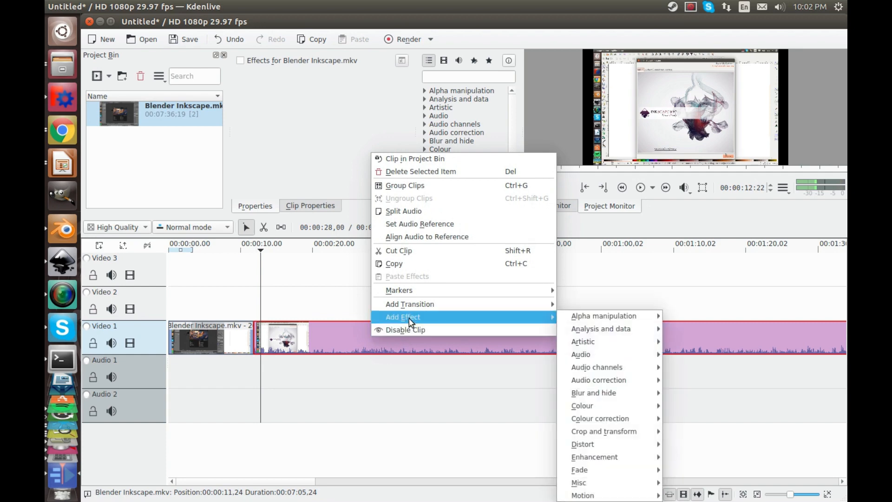
mouse_move(590, 496)
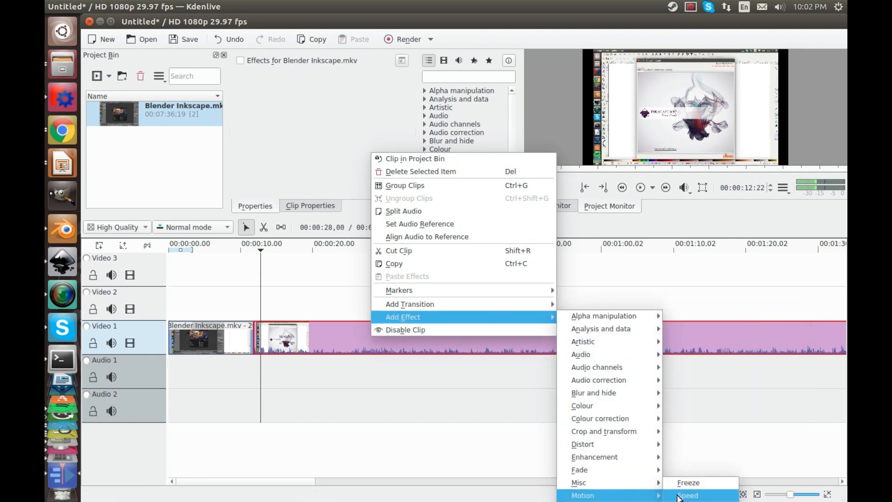
click(668, 492)
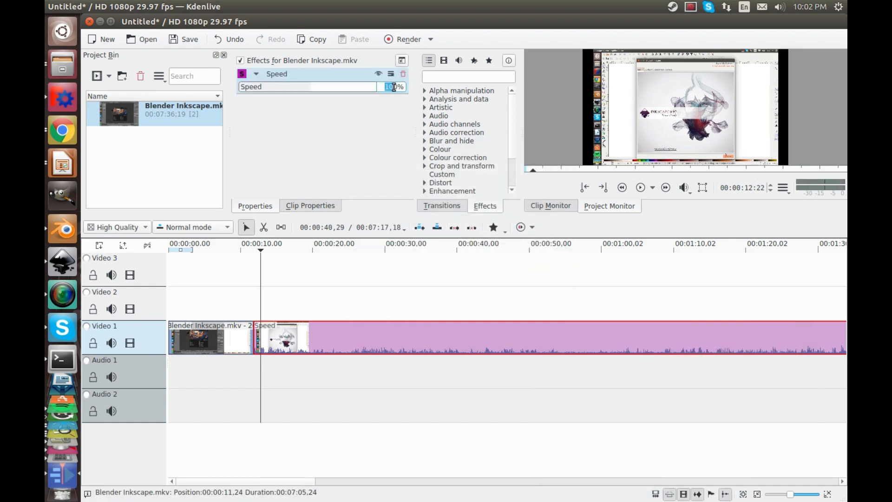
click(397, 87)
text(300)
key(Return)
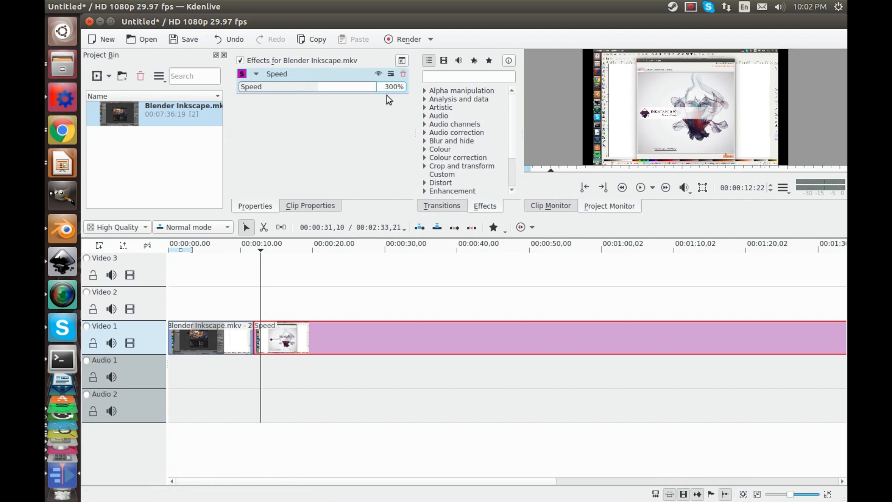
Step: Play back the sped-up second clip piece on Video 1 from several points, stop playback, and look over the timeline to the clip's end
click(641, 188)
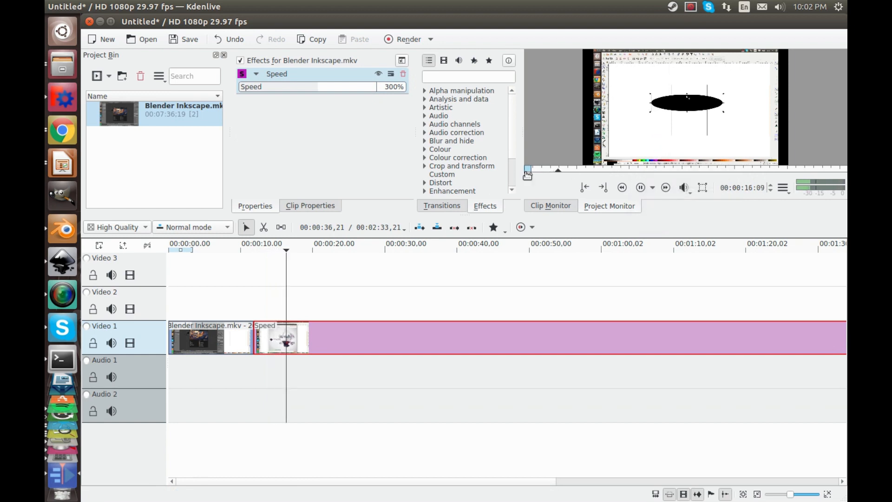
click(369, 281)
click(538, 290)
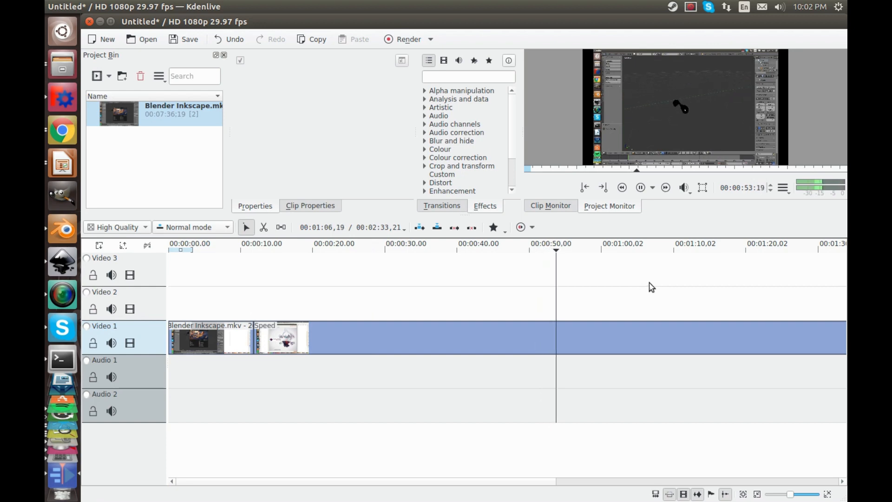
click(640, 187)
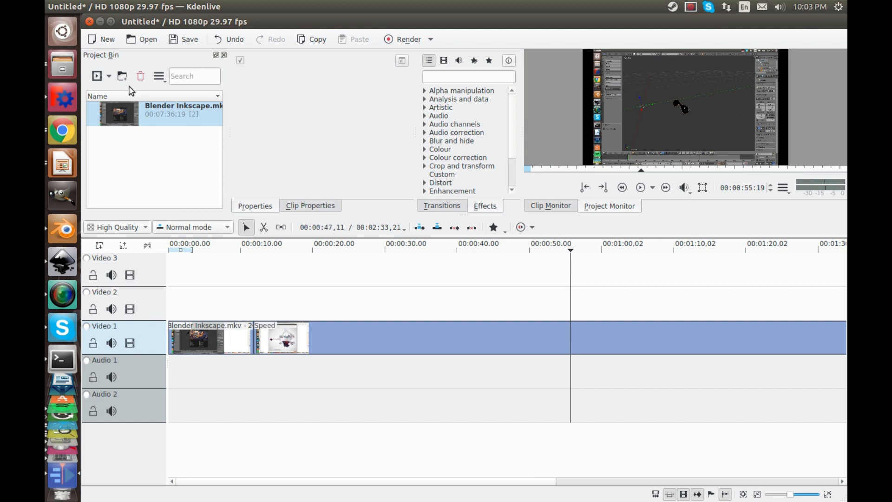
scroll(361, 280, down, 3)
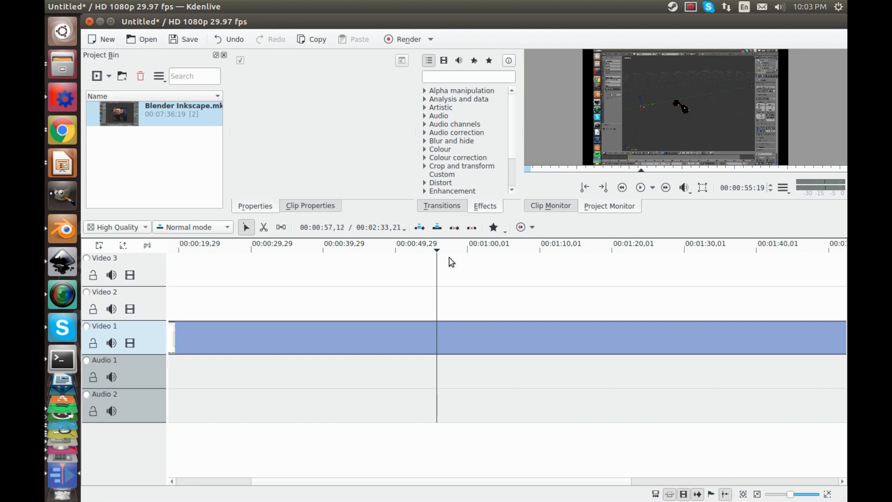
scroll(450, 267, down, 8)
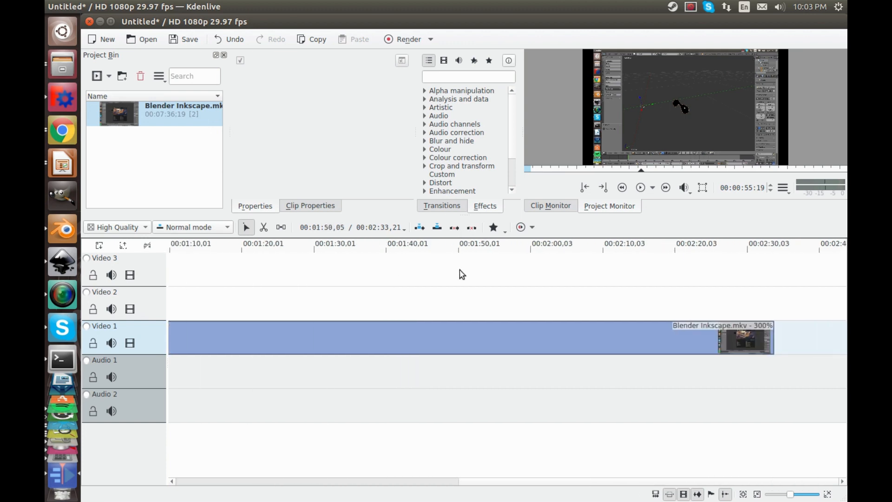
scroll(456, 275, up, 3)
scroll(454, 273, up, 7)
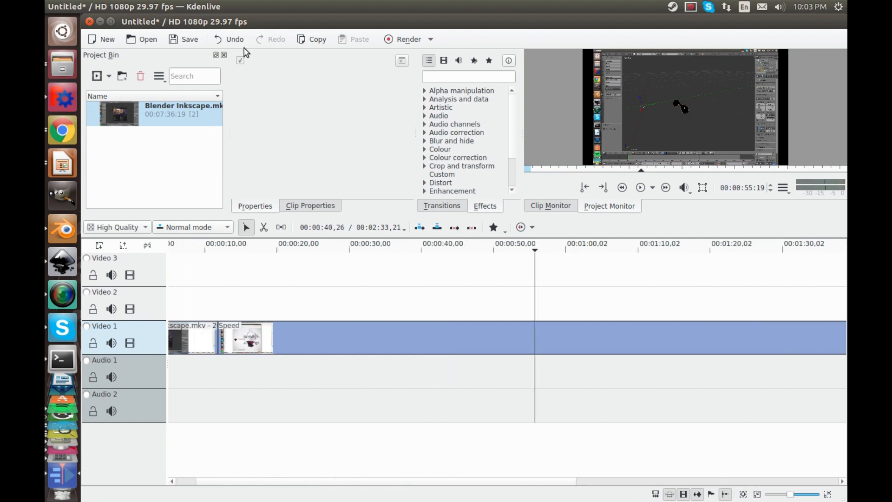